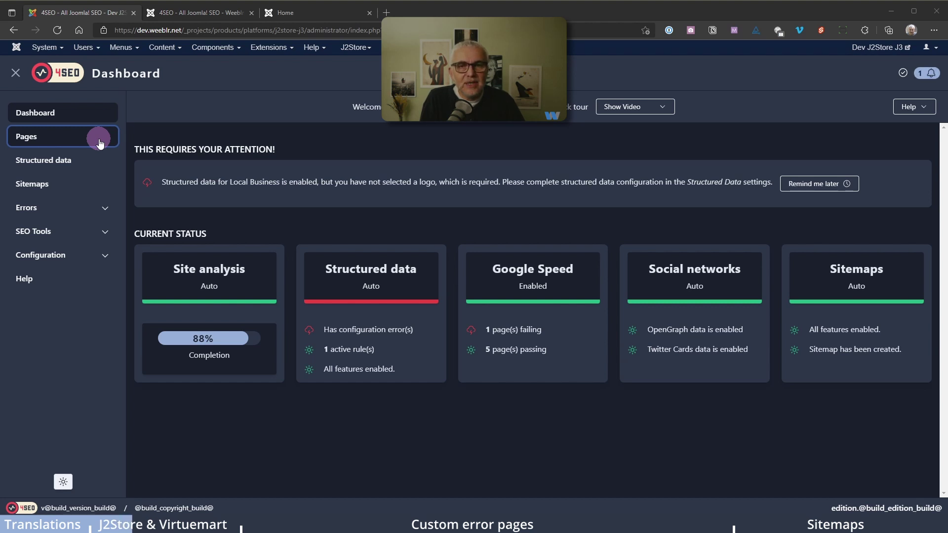
Open the page record for j2store-shoes-cat/brown-shoes and view its social networks sharing image
click(99, 143)
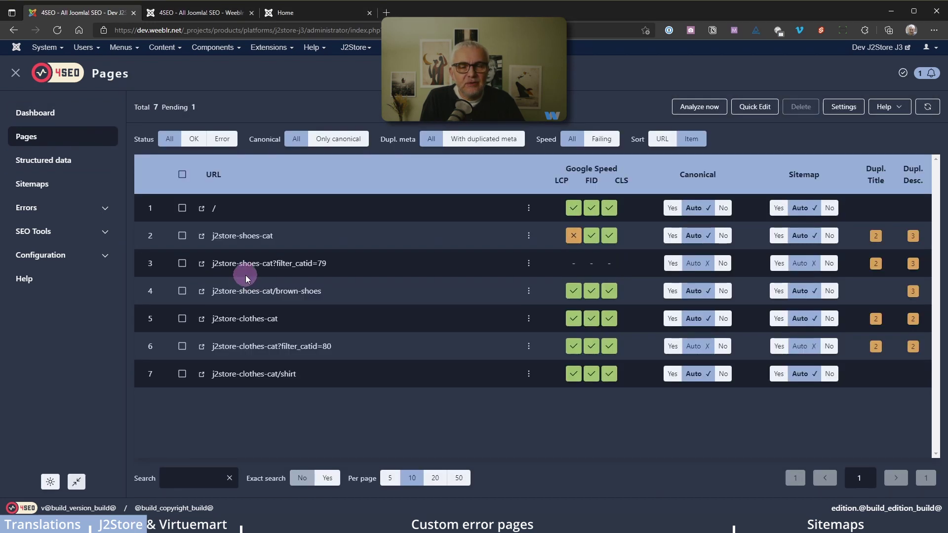
click(302, 291)
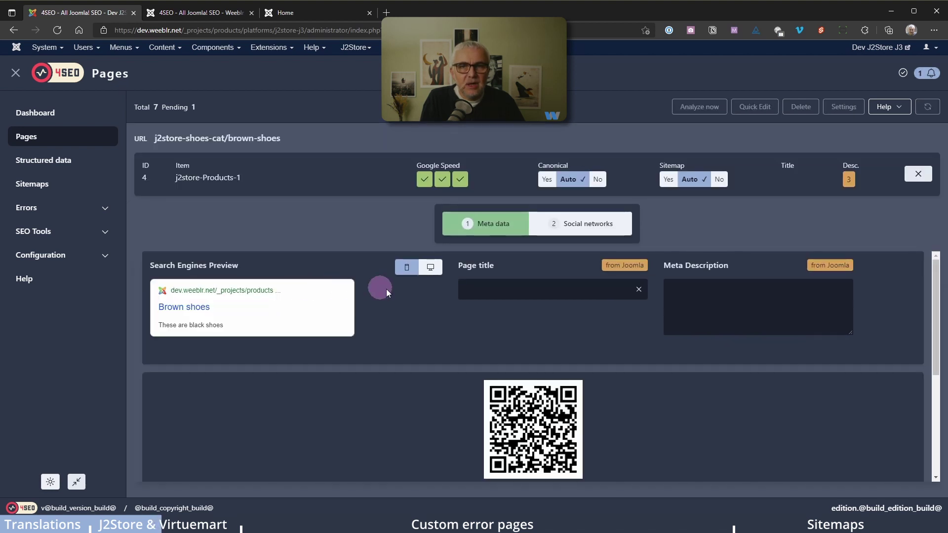
click(572, 228)
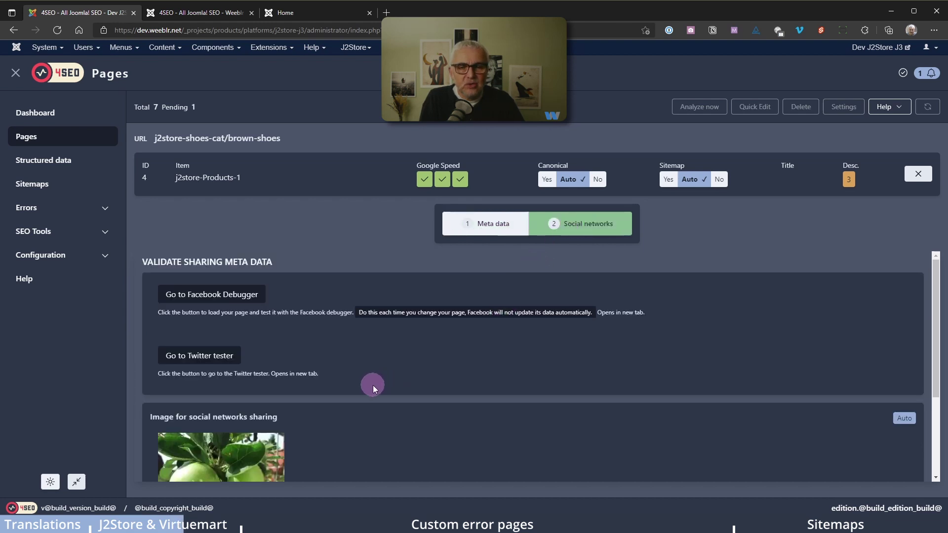
scroll(372, 385, down, 2)
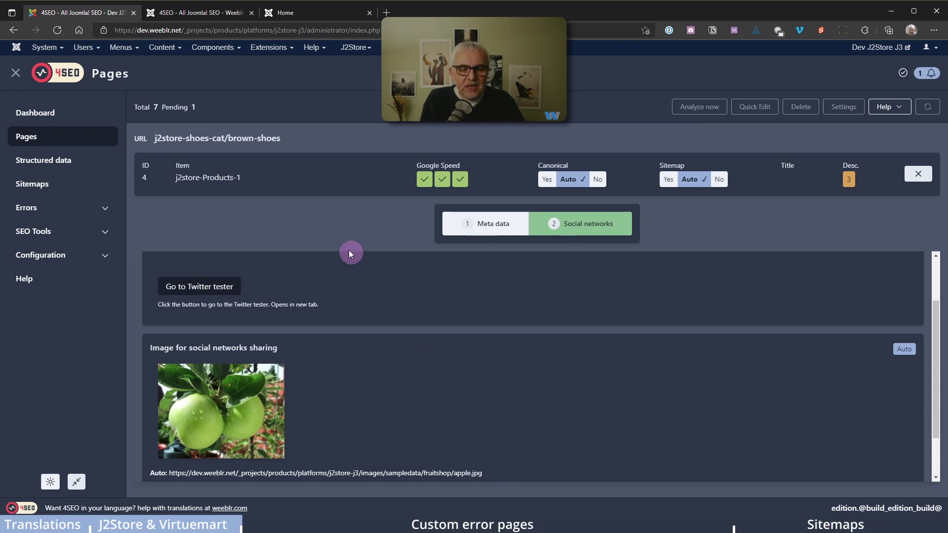
Switch to the Joomla 4 test site's 4SEO and inspect when the "Error page for the blog" rule runs
click(210, 15)
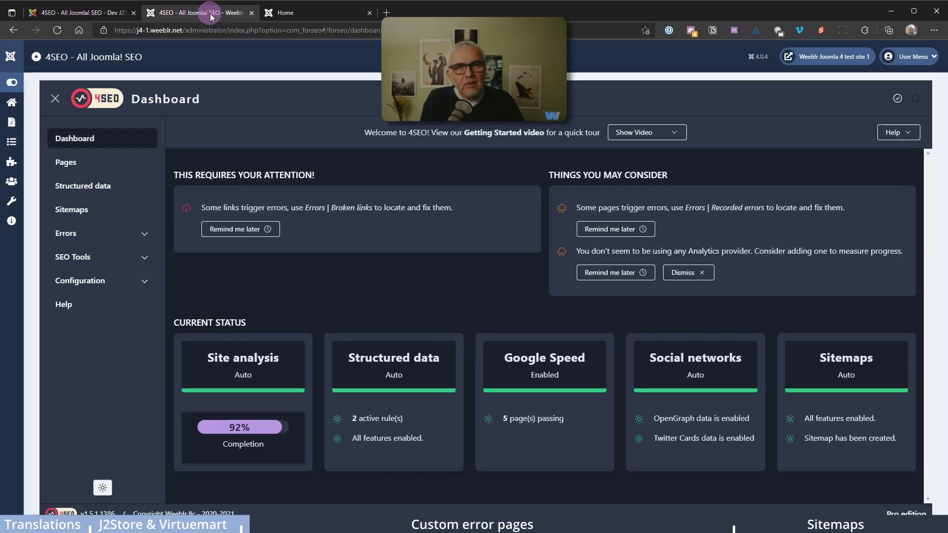
click(127, 239)
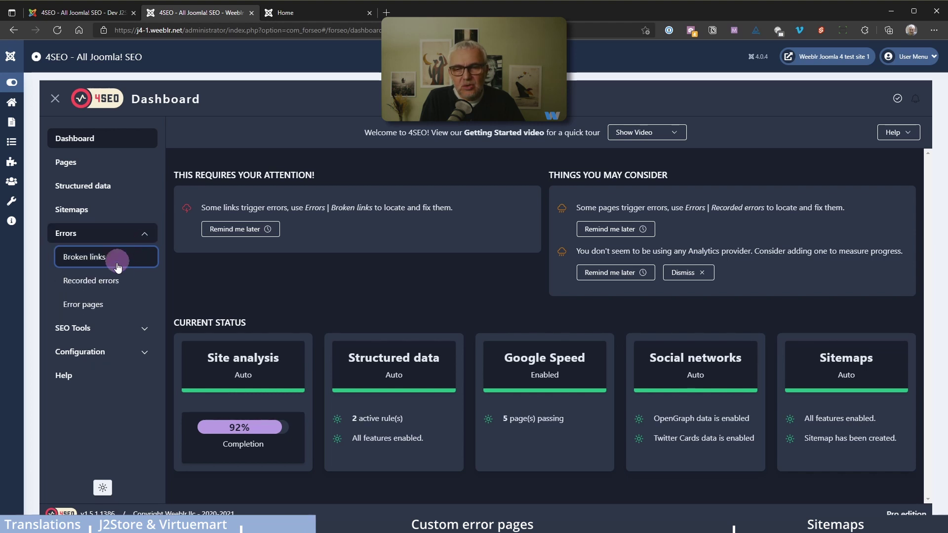
click(103, 306)
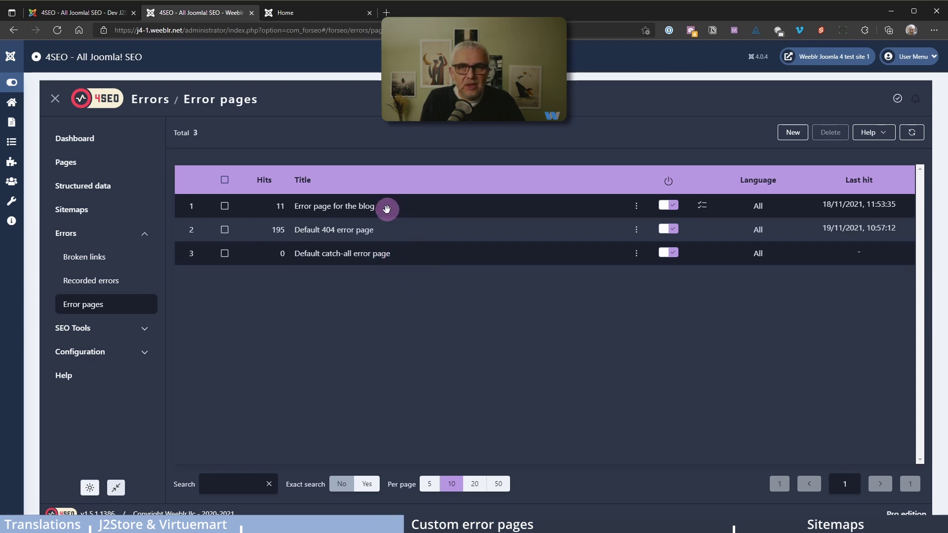
click(360, 207)
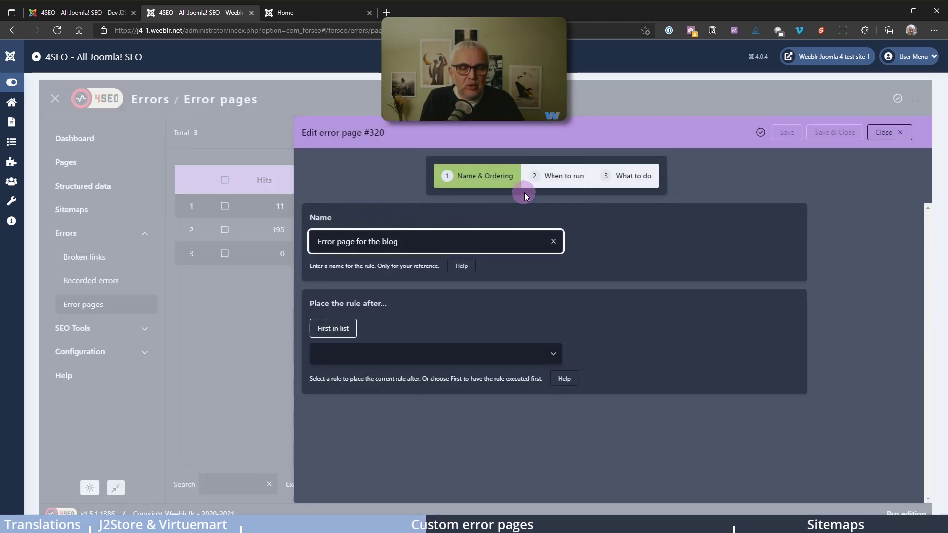
click(564, 183)
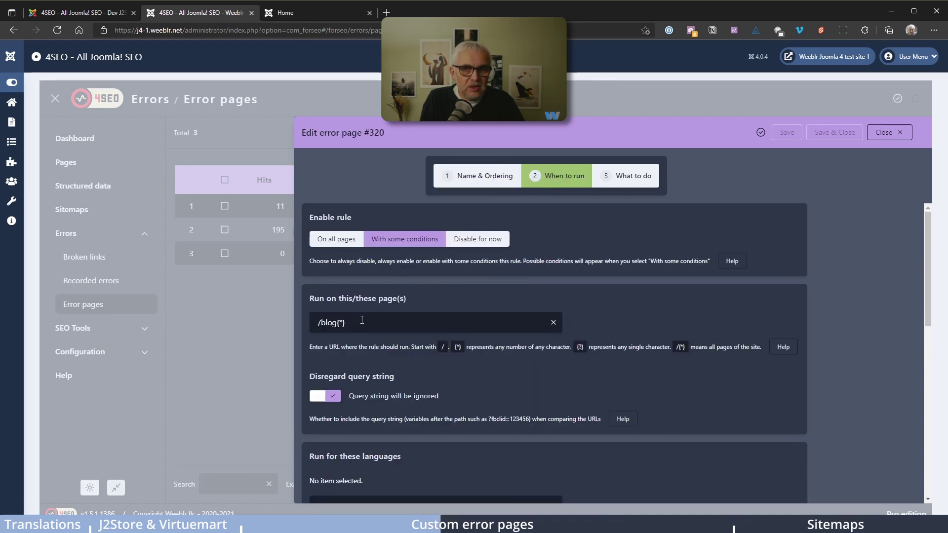
drag(360, 322, 310, 338)
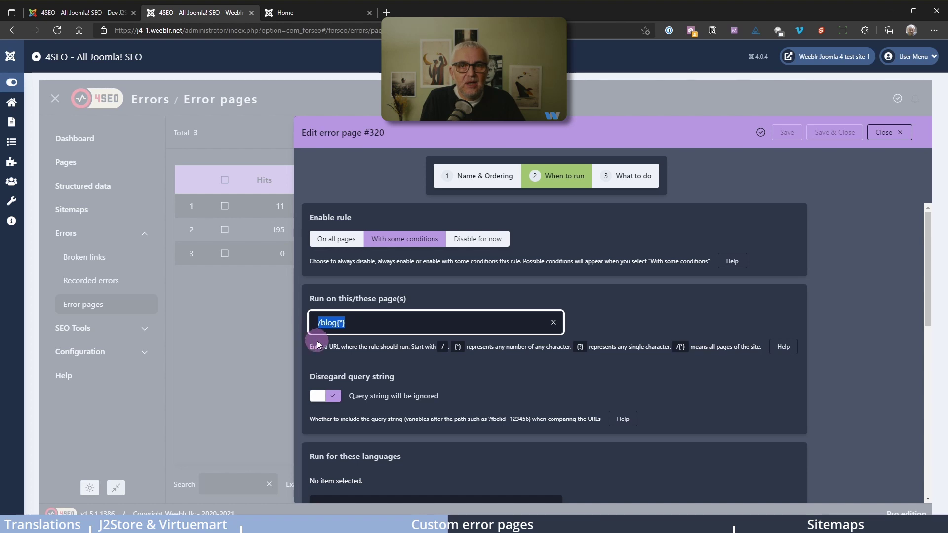
Review what the blog error page rule does: its error code, header, body text, details option and similar-page suggestions
click(630, 182)
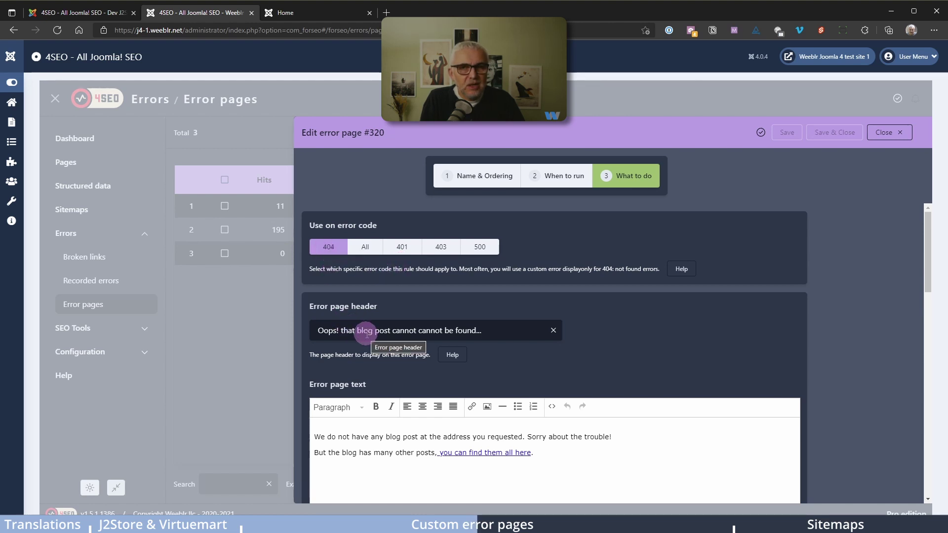
scroll(647, 353, down, 1)
scroll(646, 356, down, 1)
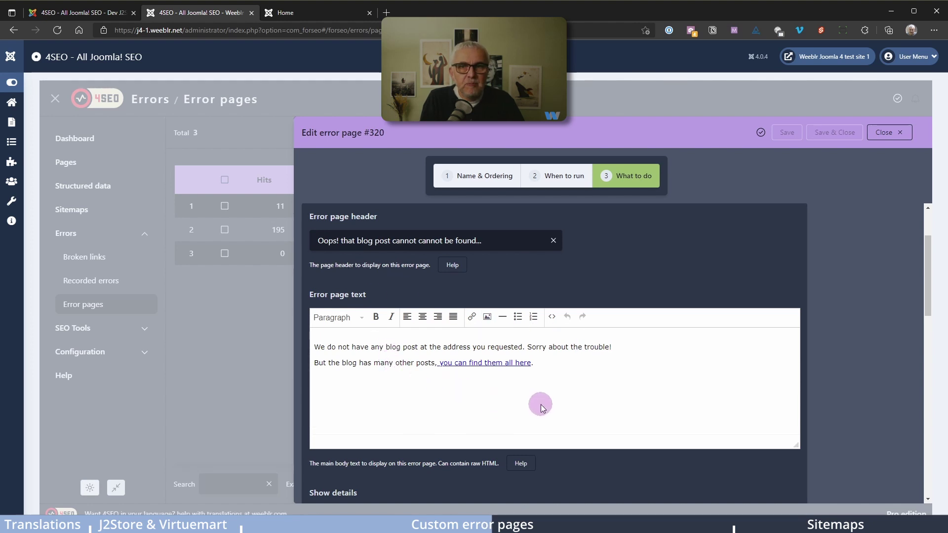
scroll(542, 405, down, 3)
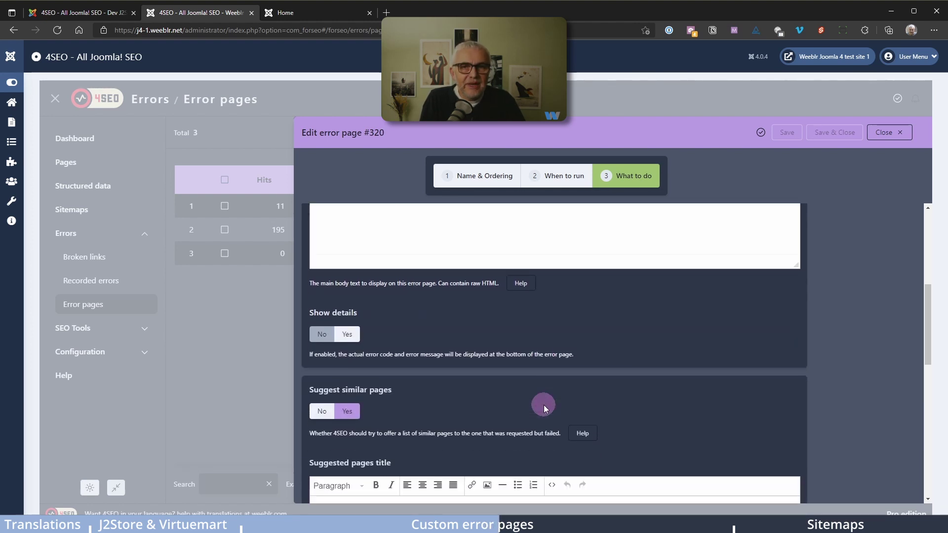
scroll(543, 404, up, 4)
scroll(543, 395, up, 1)
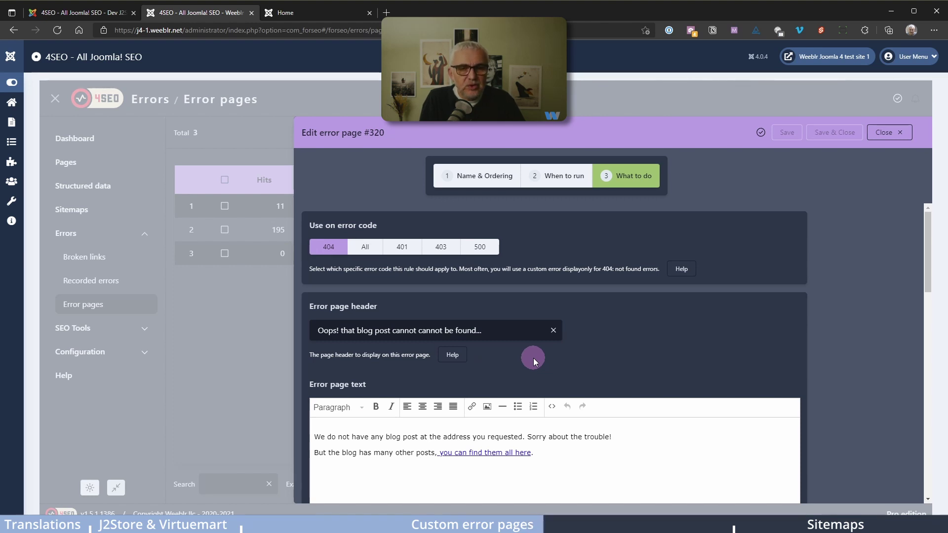
scroll(533, 357, down, 4)
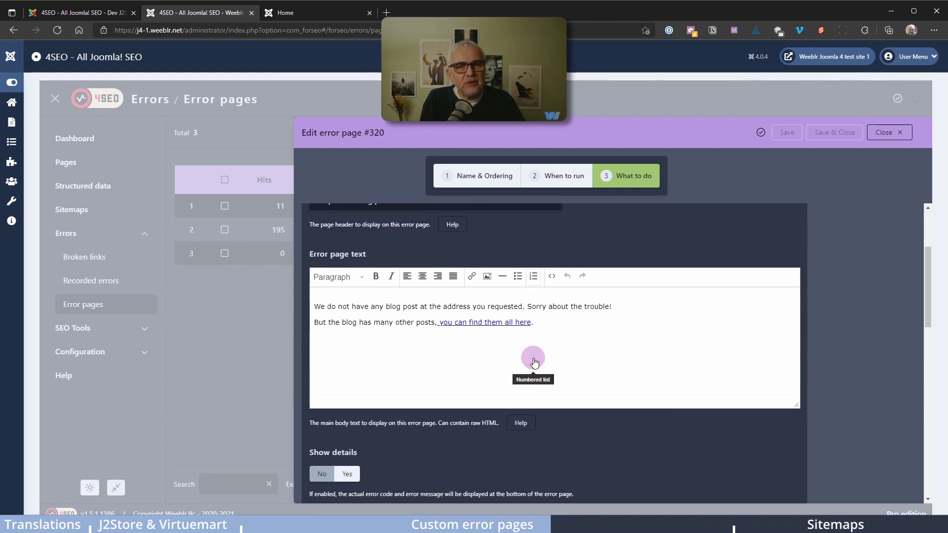
scroll(574, 390, down, 4)
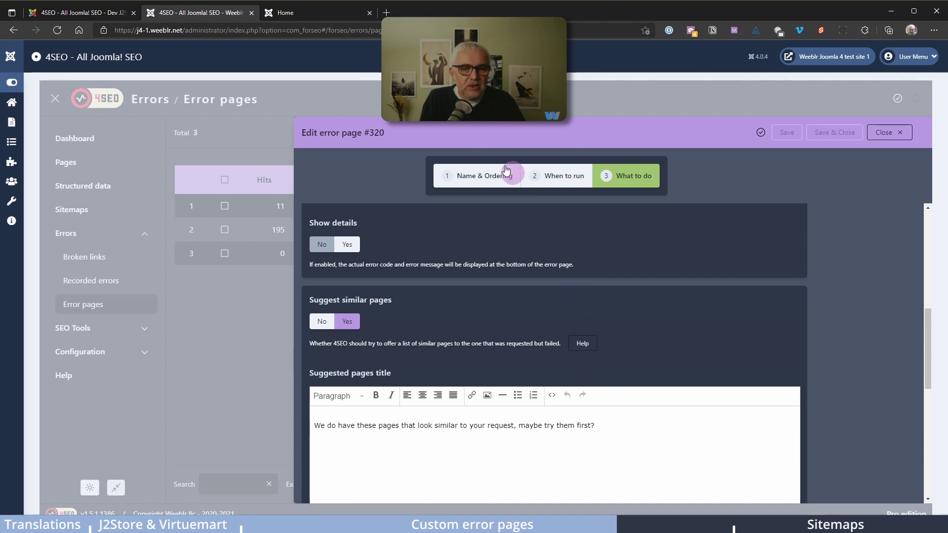
On the site's front end, request the nonexistent address j4-1.weeblr.net/blog.html from the blog and follow the suggested Blog link
click(307, 15)
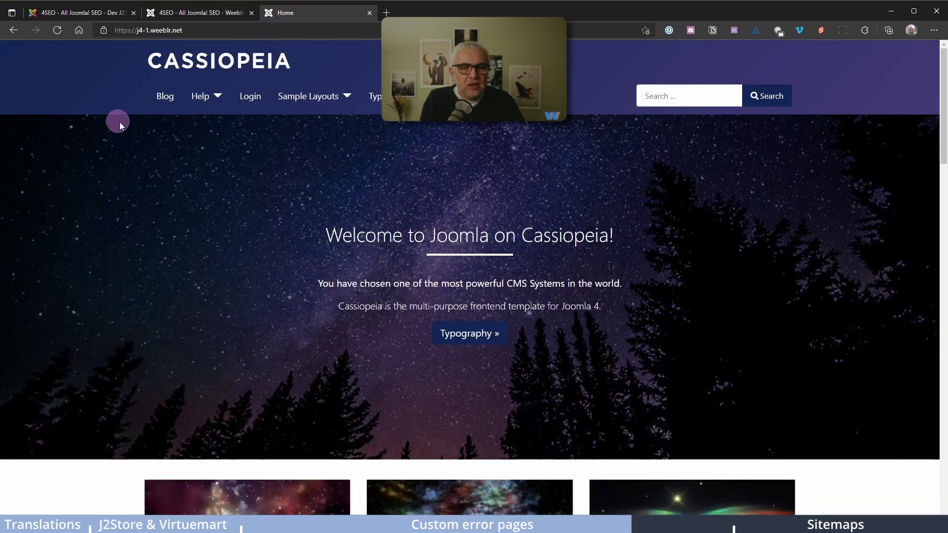
click(166, 99)
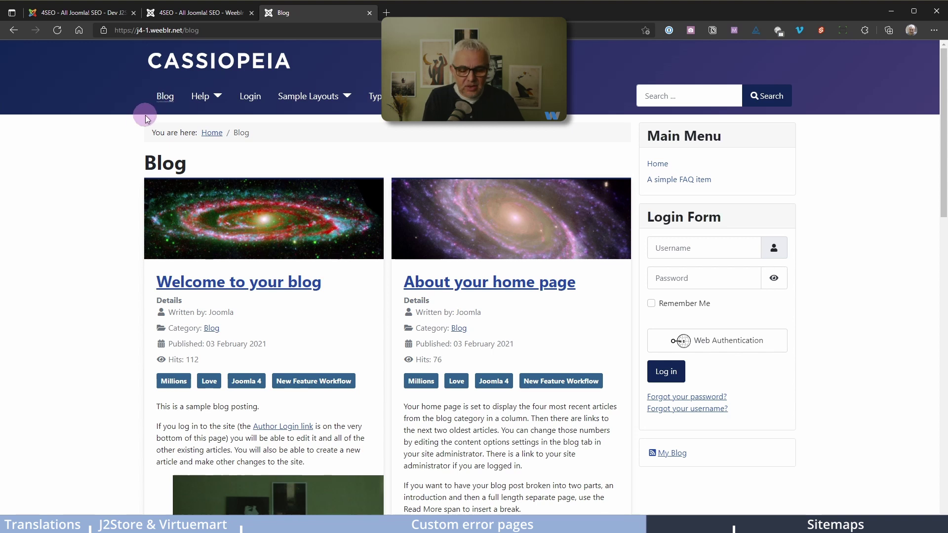
click(217, 28)
click(220, 27)
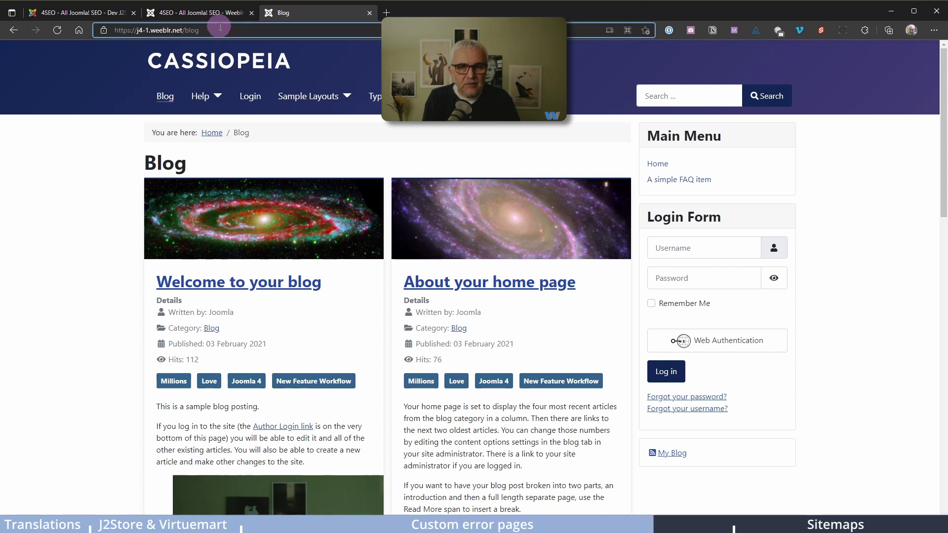
text(.h)
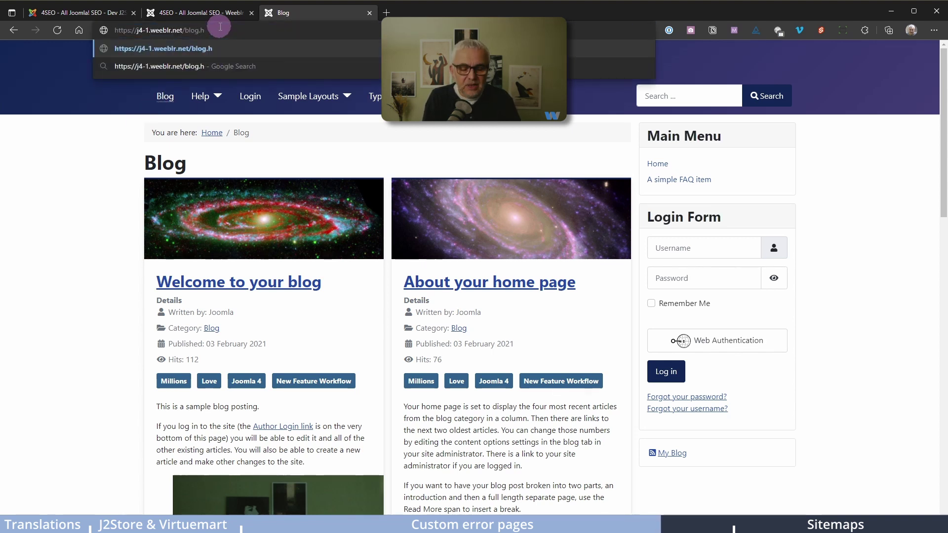
text(tml)
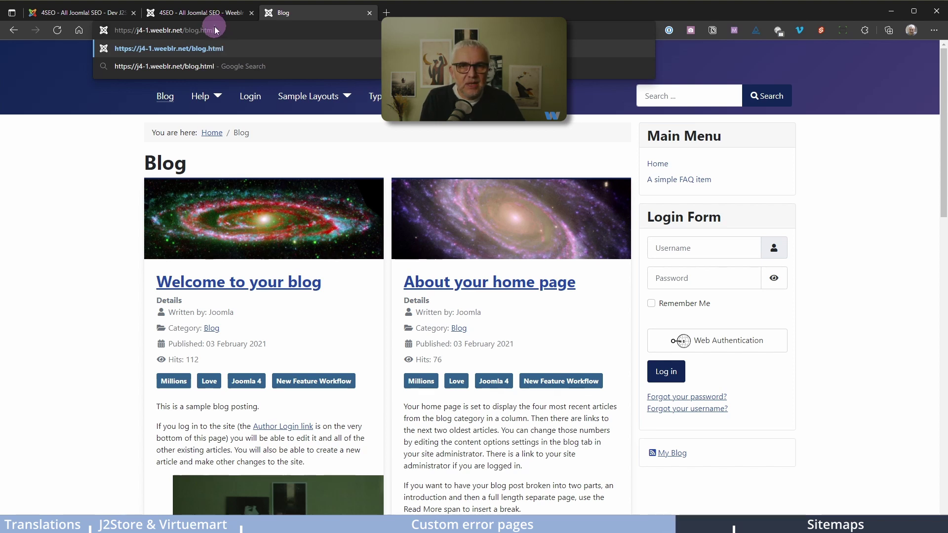
key(Return)
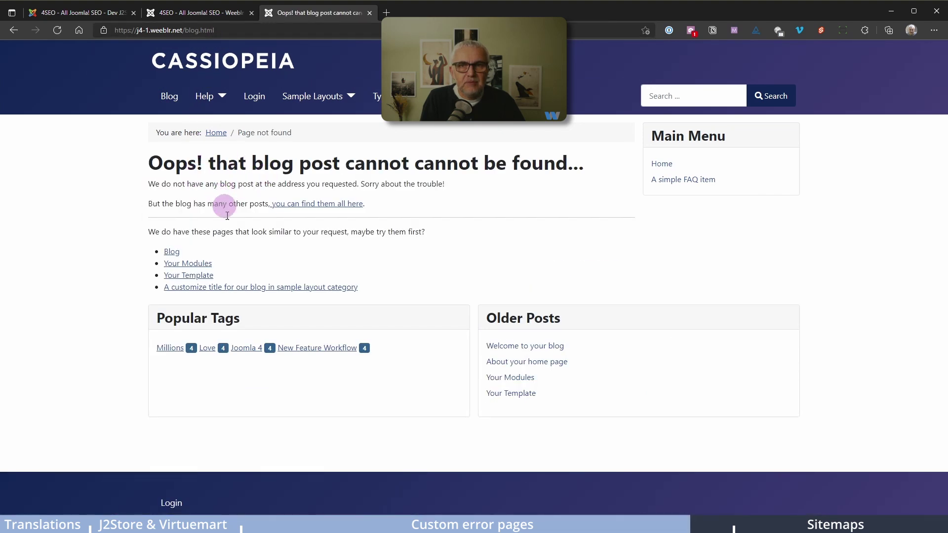
click(172, 251)
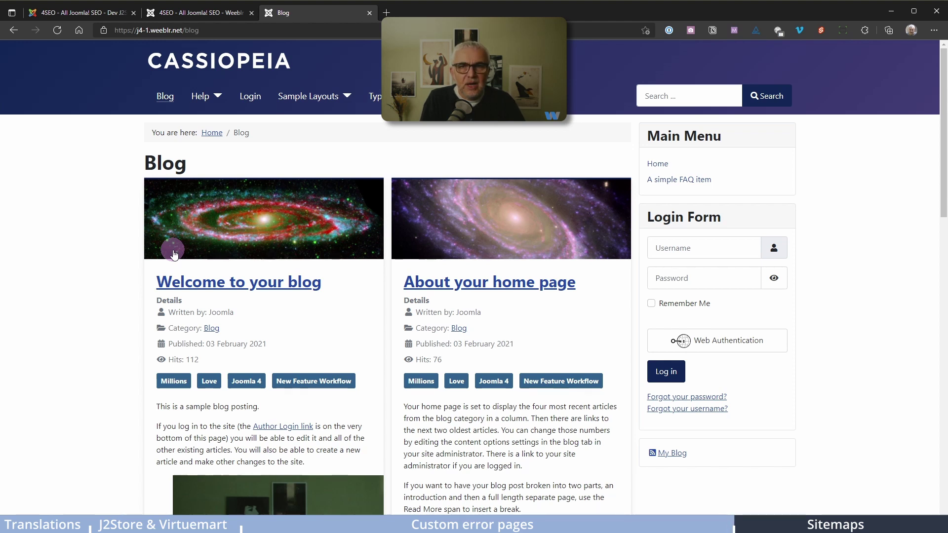
Return to the 4SEO administration, close the blog error page rule and open the Sitemaps overview
click(196, 13)
click(884, 138)
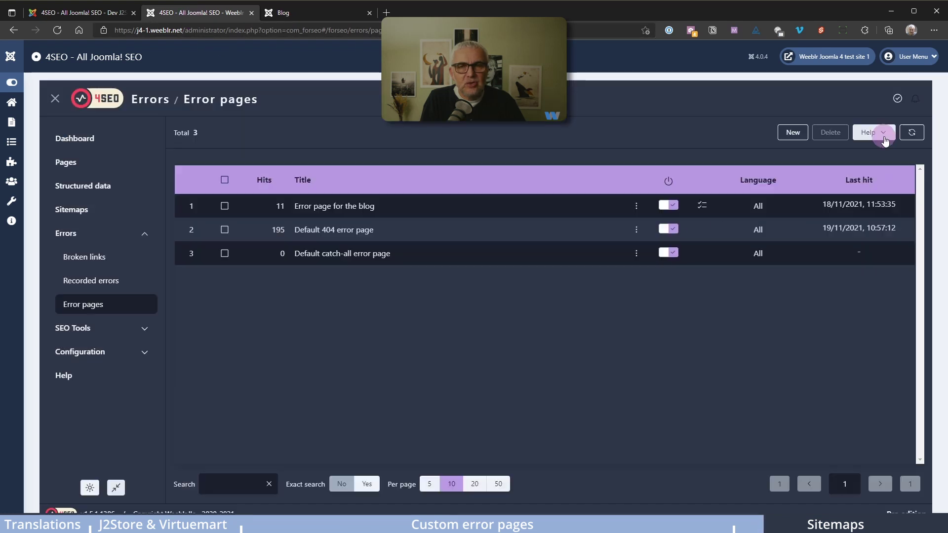
click(62, 233)
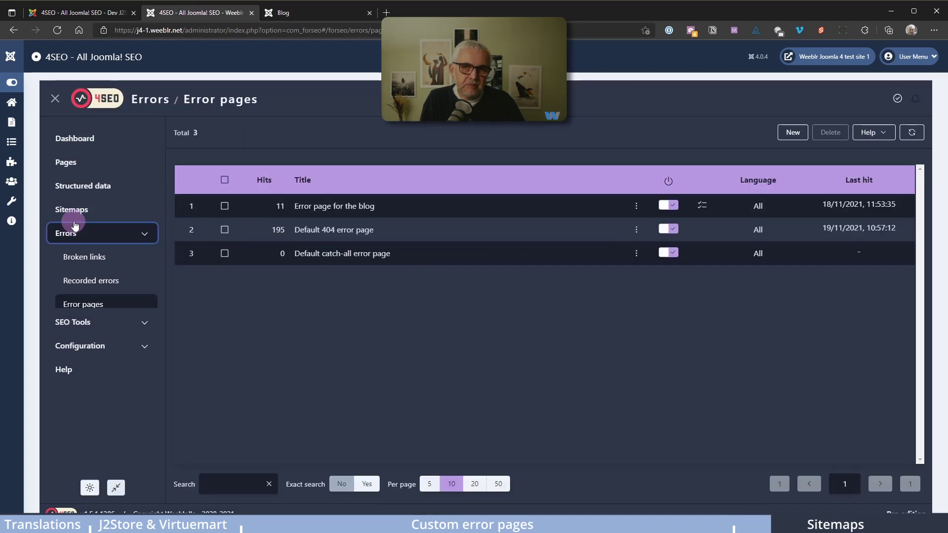
click(73, 212)
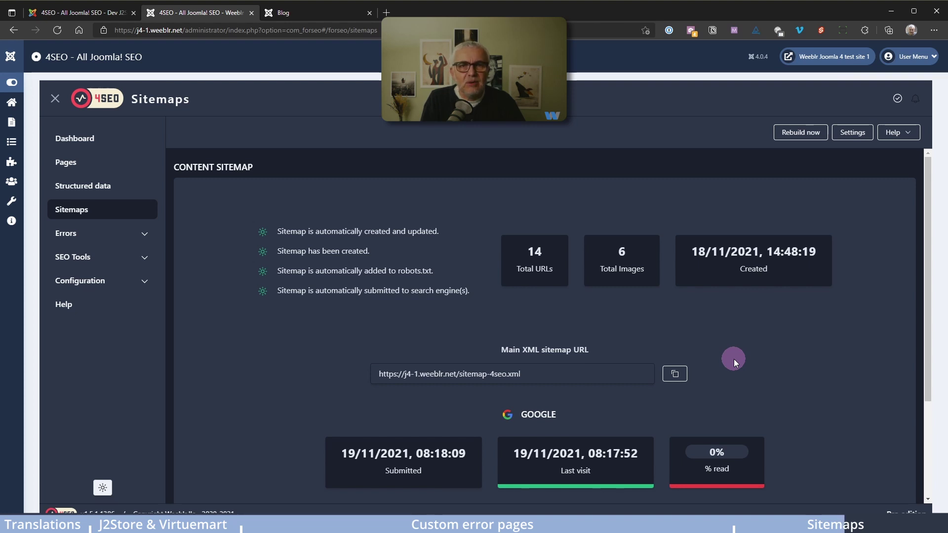
click(677, 375)
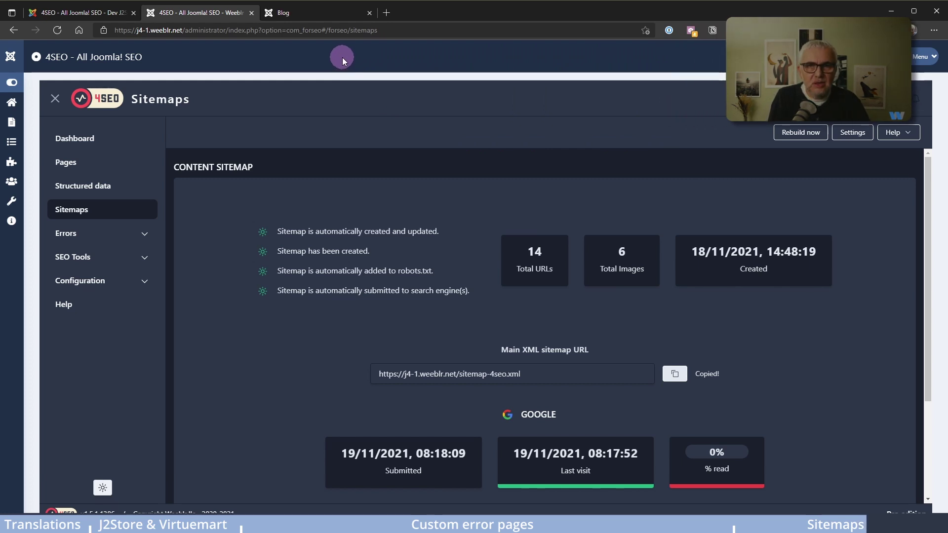
key(ctrl+t)
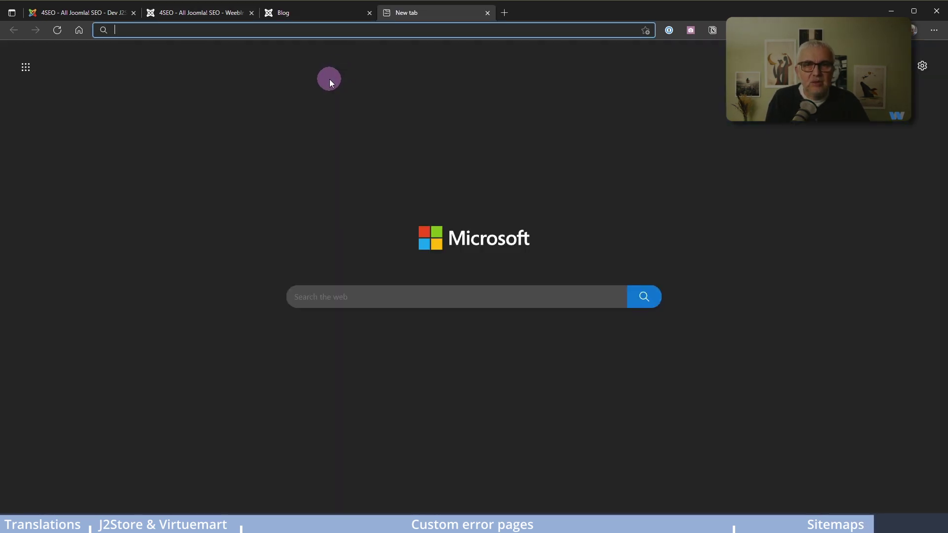
text(https://j4-1.weeblr.net/sitemap-4seo.xml)
key(Return)
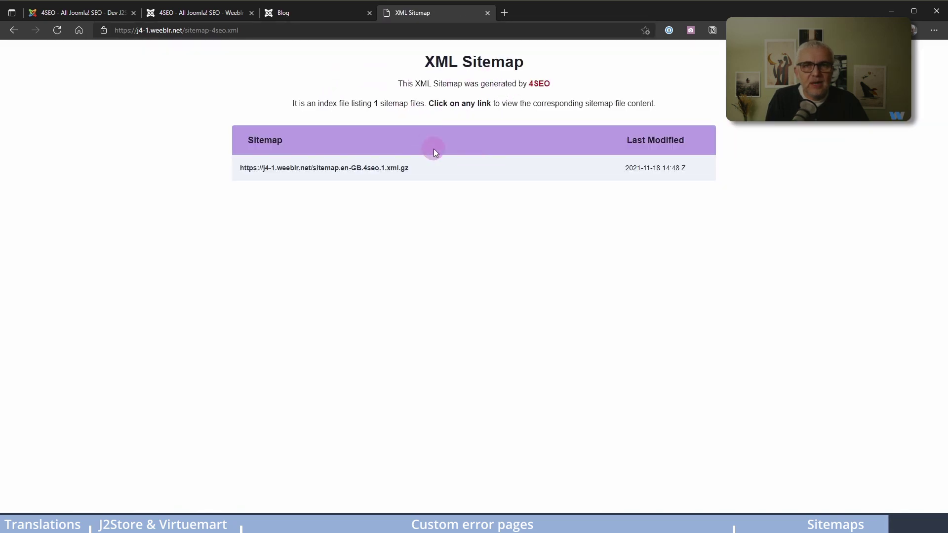
Open the sitemap.en-GB.4seo.1.xml.gz file and expand the images listed for the millions and love tag pages
click(393, 168)
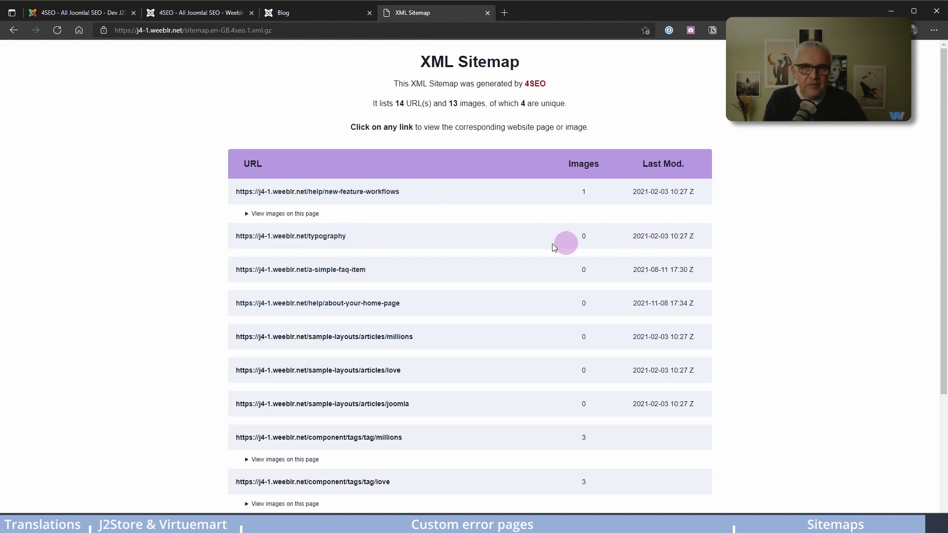
scroll(463, 265, down, 4)
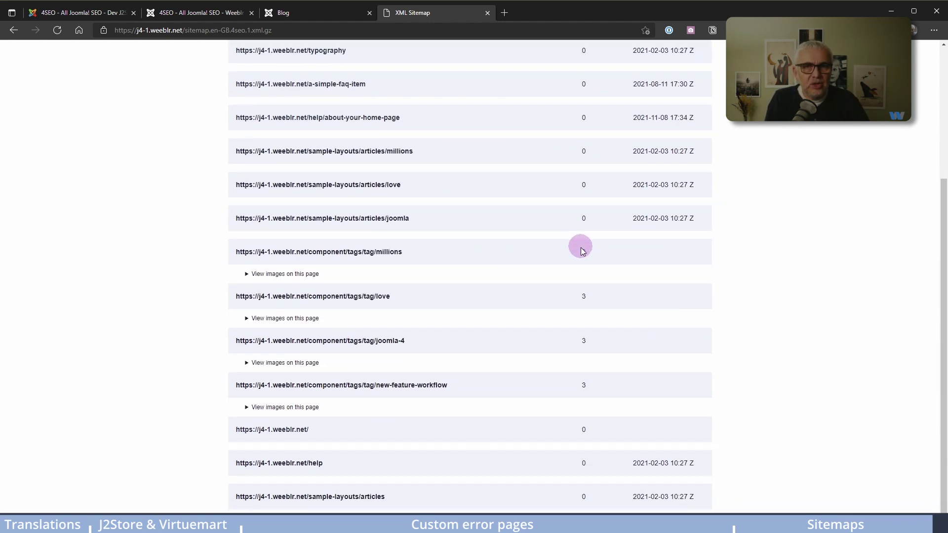
click(304, 274)
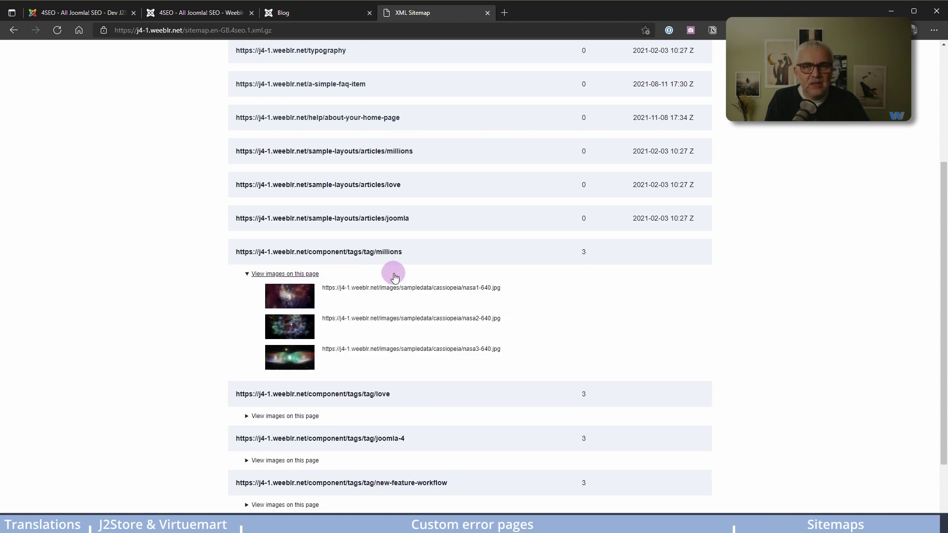
scroll(518, 315, down, 3)
click(306, 315)
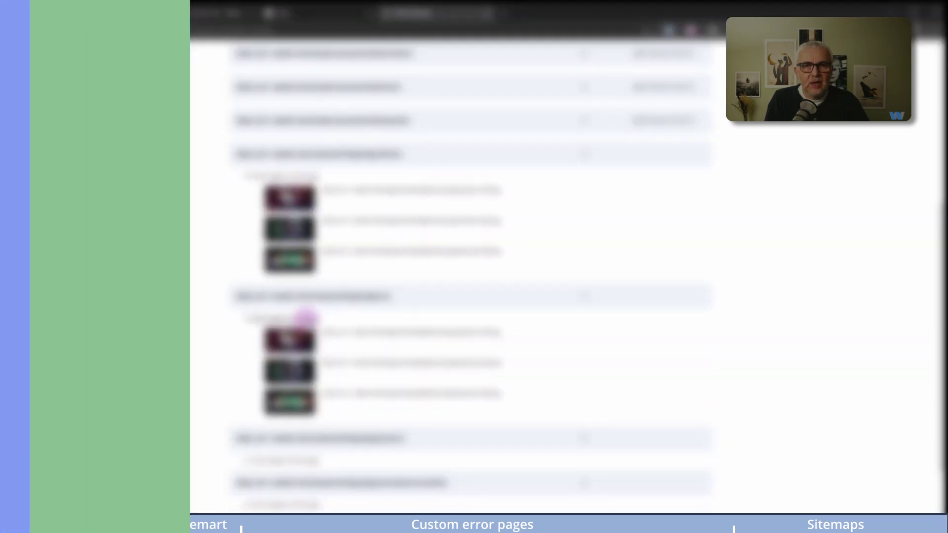